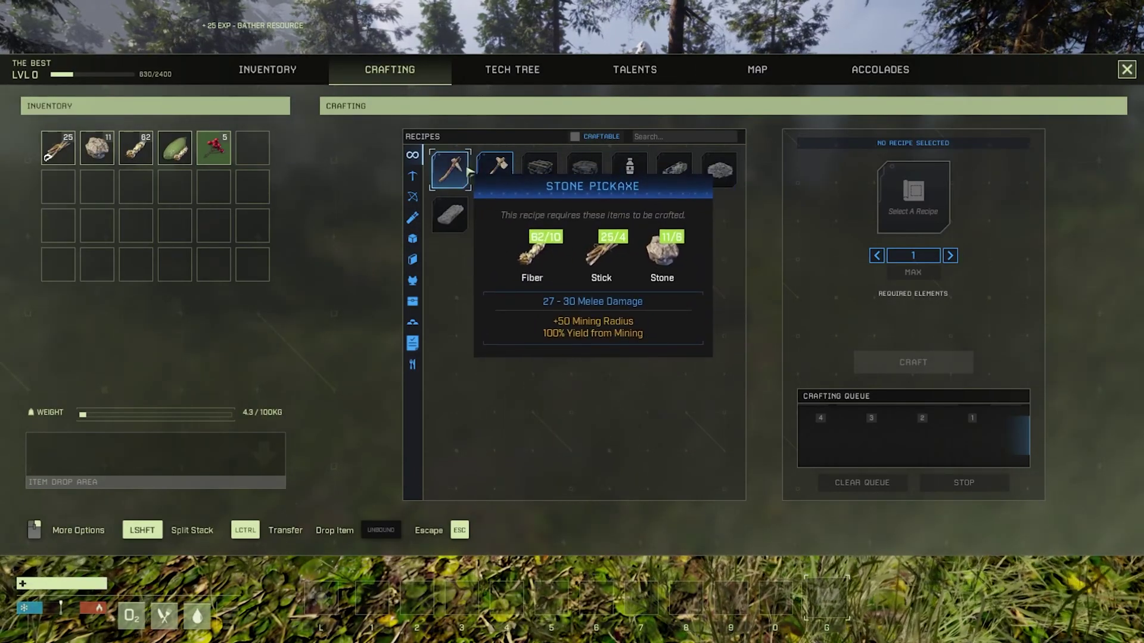
- Check what the Stone Pickaxe recipe requires in the Crafting tab
click(495, 170)
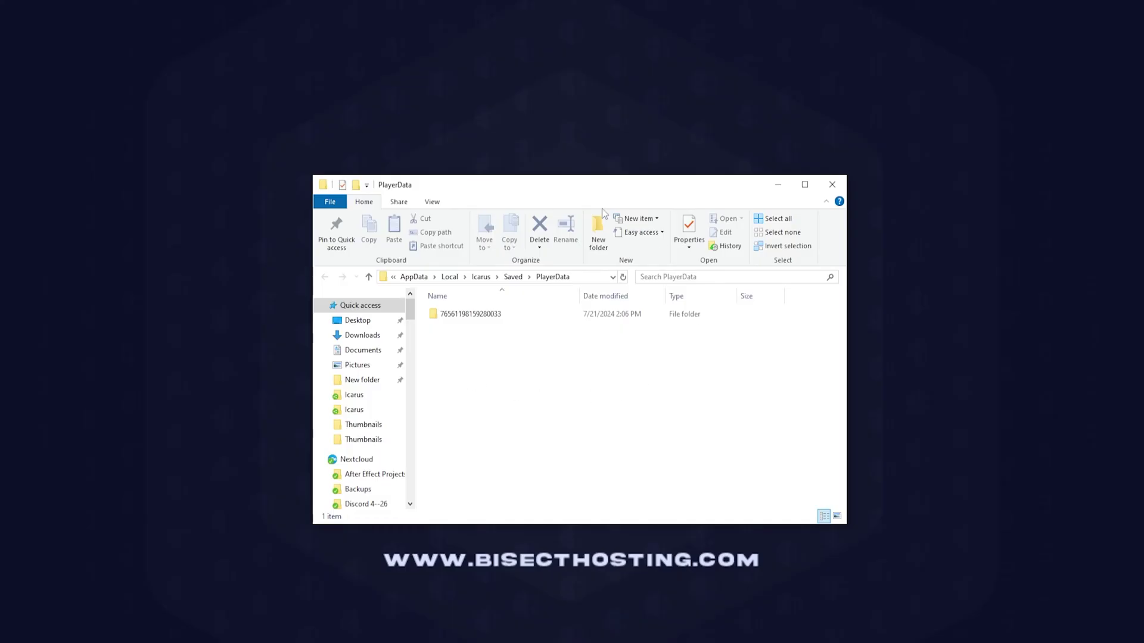
- Open the player-ID folder, then its Prospects folder holding BisectProspect.json and Save.json
double_click(489, 317)
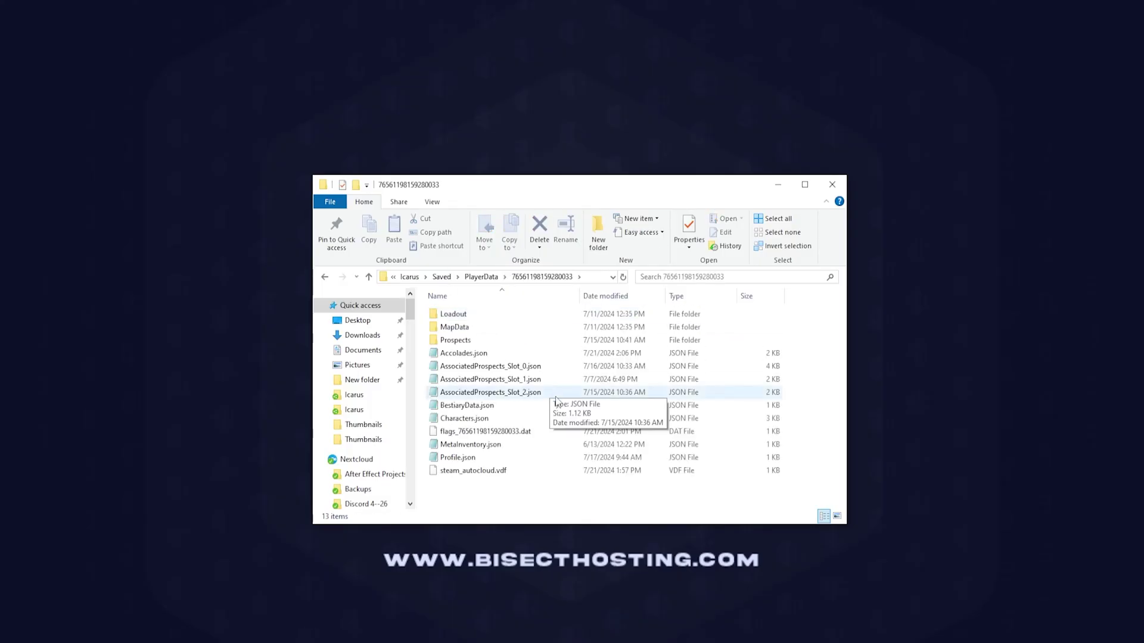
click(502, 340)
double_click(501, 341)
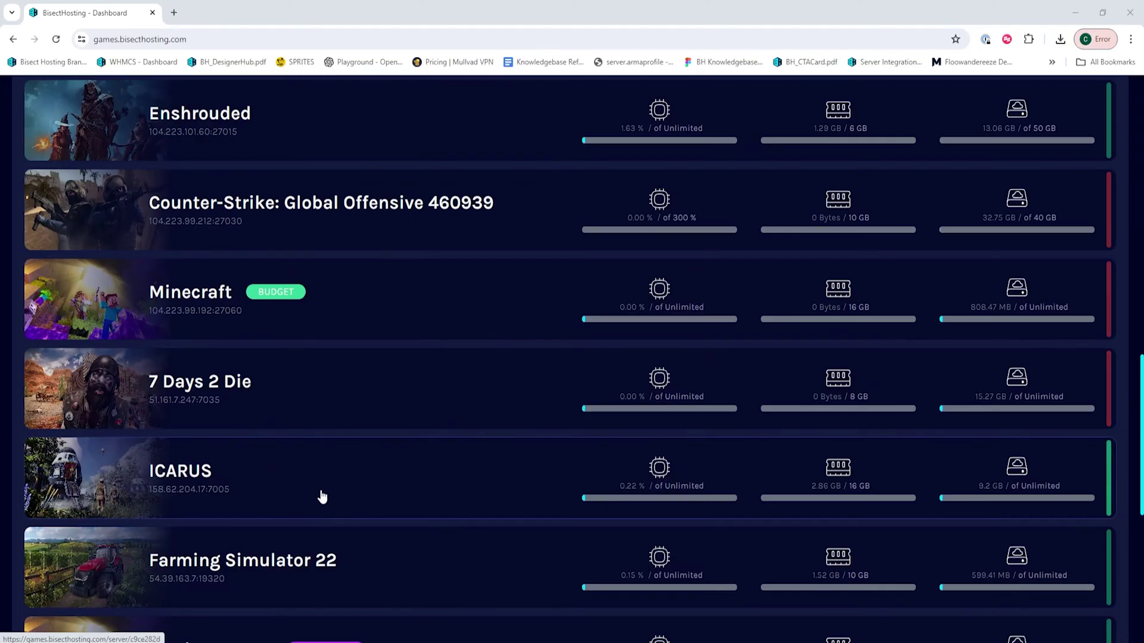
- Open the ICARUS server's home page from the server list
click(338, 483)
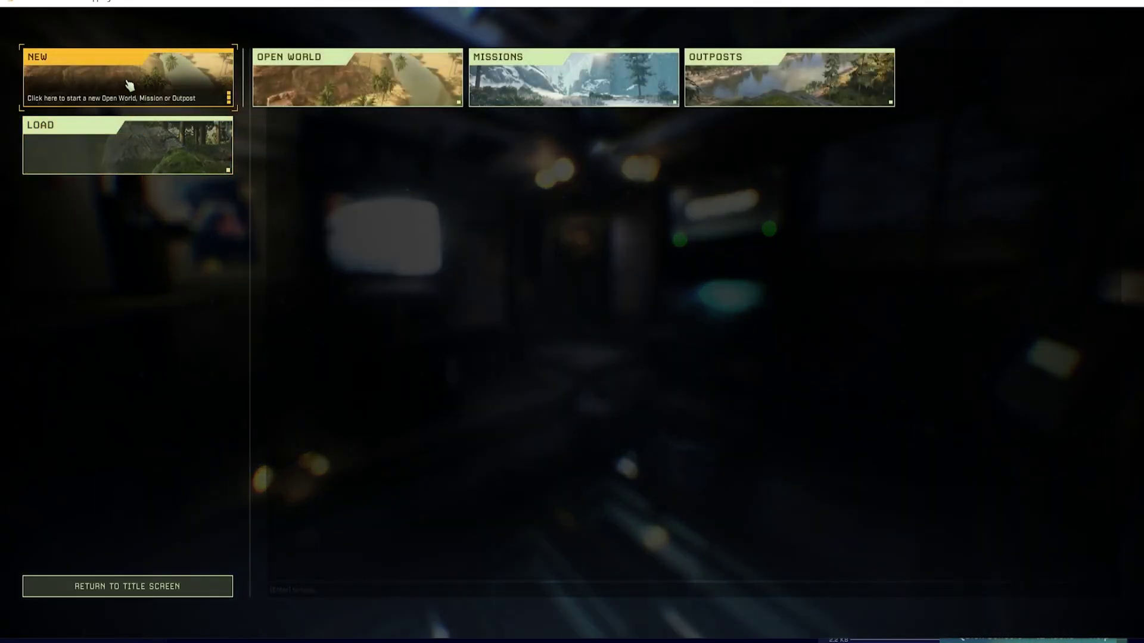
- Create a new Olympus open world in Icarus
click(324, 82)
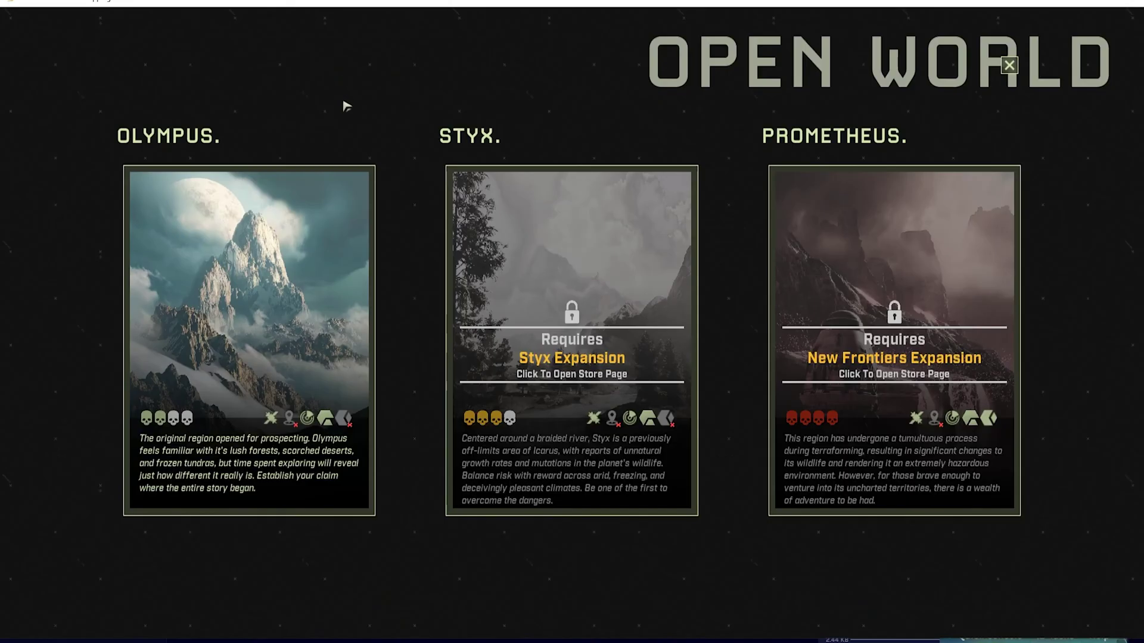
click(284, 322)
click(361, 259)
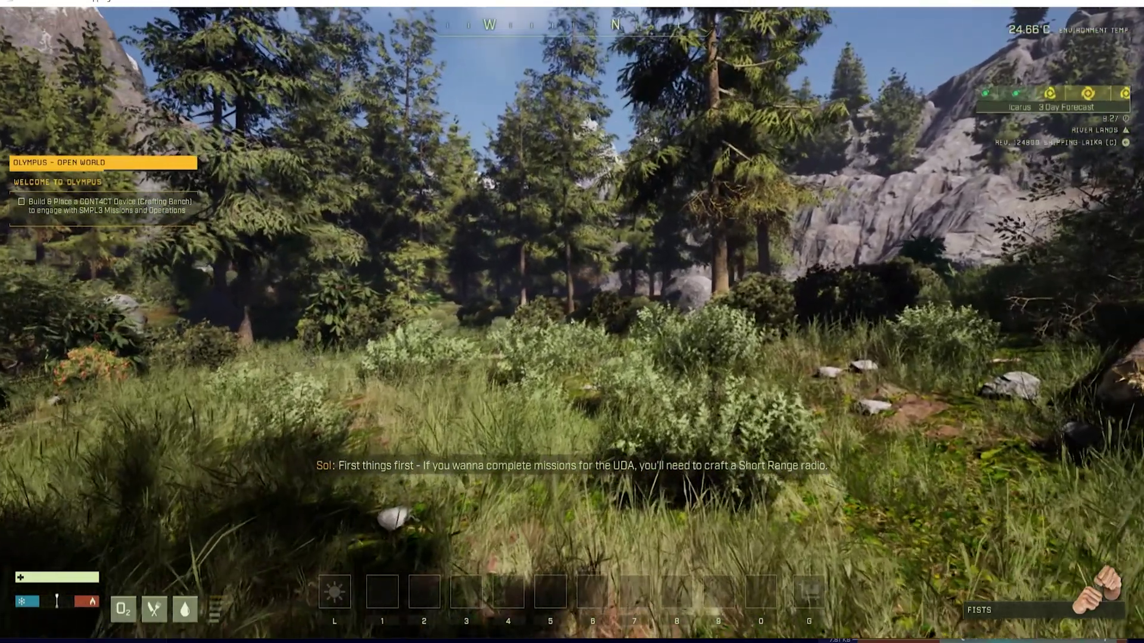
- Quit Icarus to desktop, then stop the ICARUS server and open its files
key(Escape)
click(1071, 604)
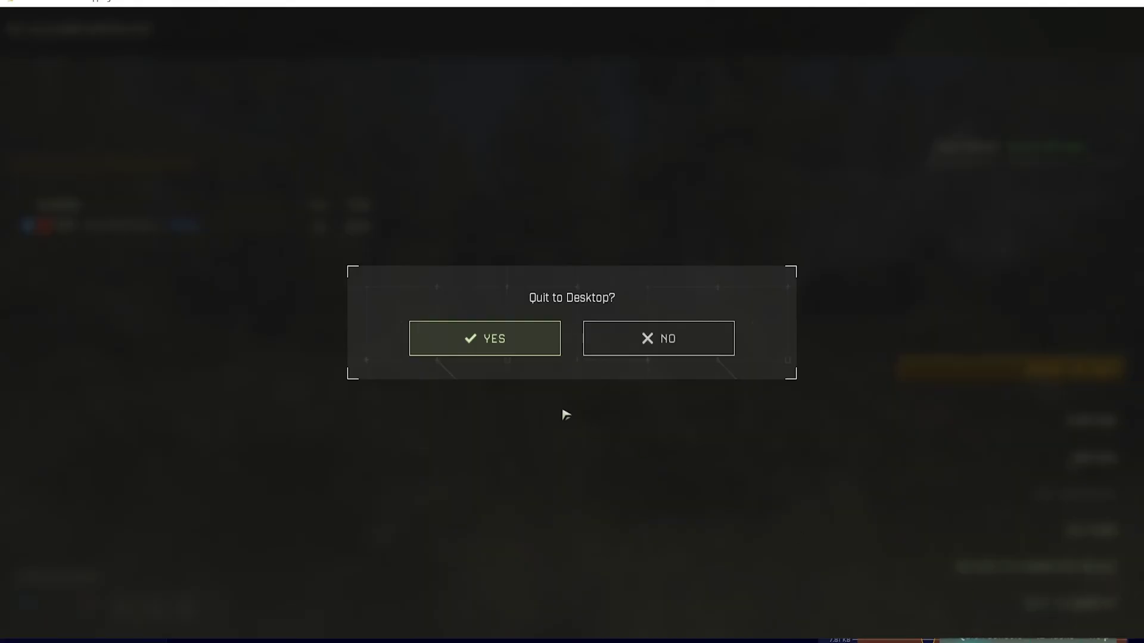
click(486, 338)
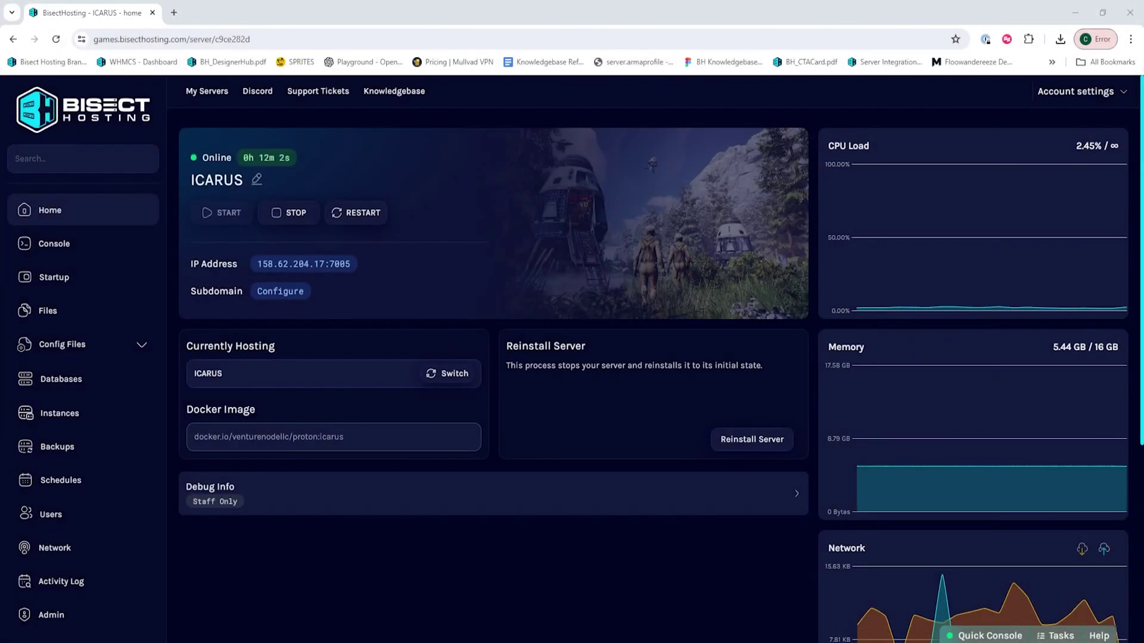
click(289, 213)
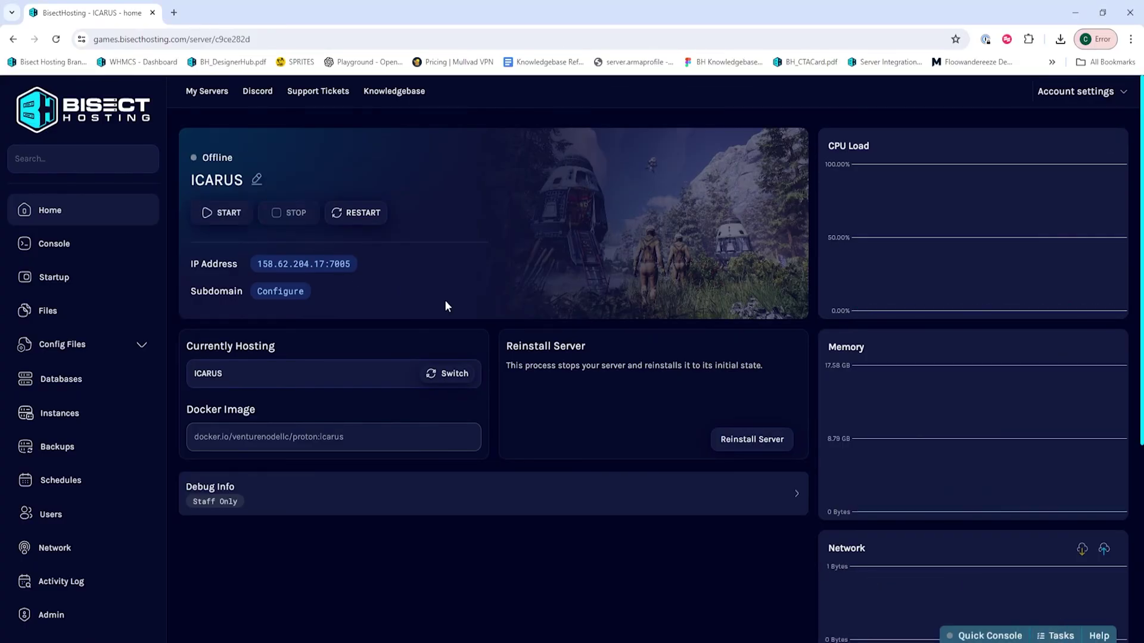
click(107, 316)
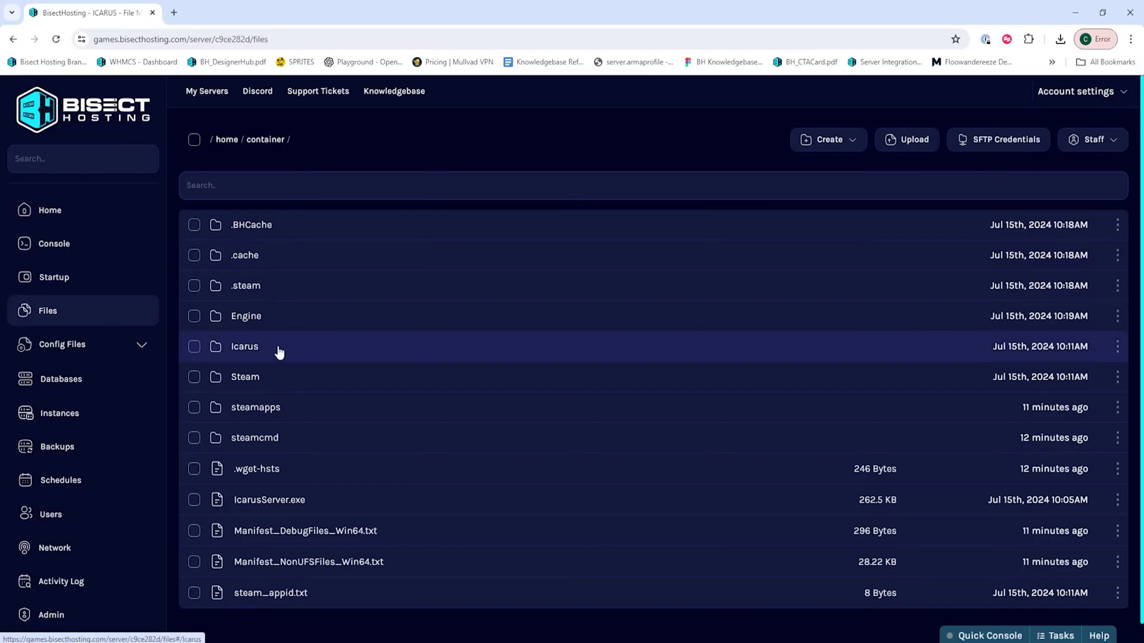
- Browse to Icarus/Saved/PlayerData/DedicatedServer/Prospects on the server, then switch to the local Prospects window
click(318, 348)
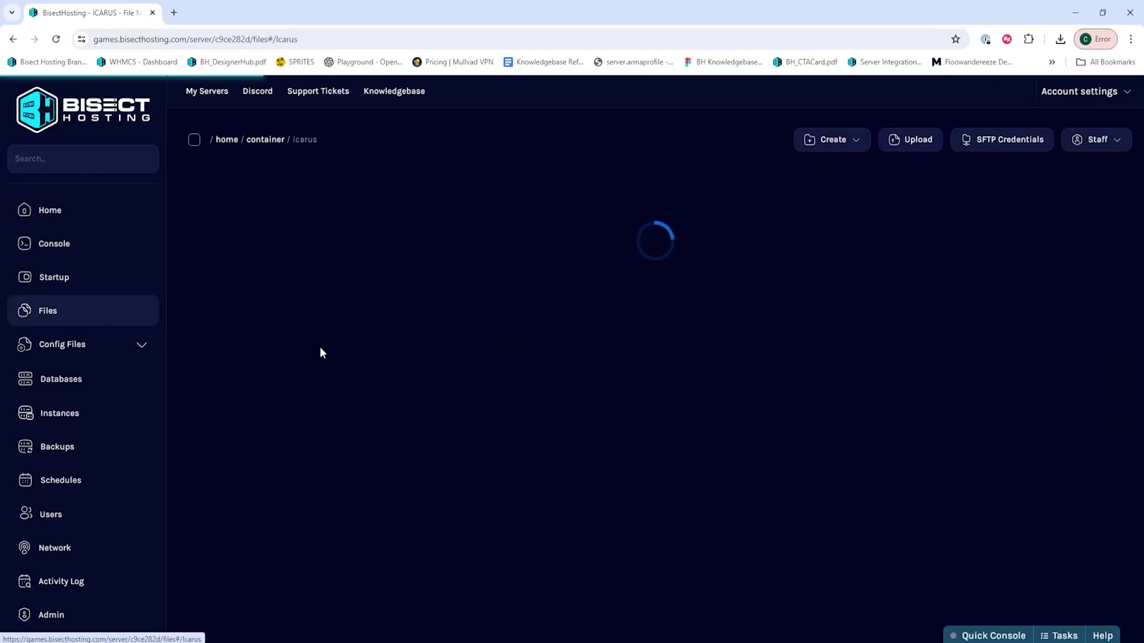
click(322, 353)
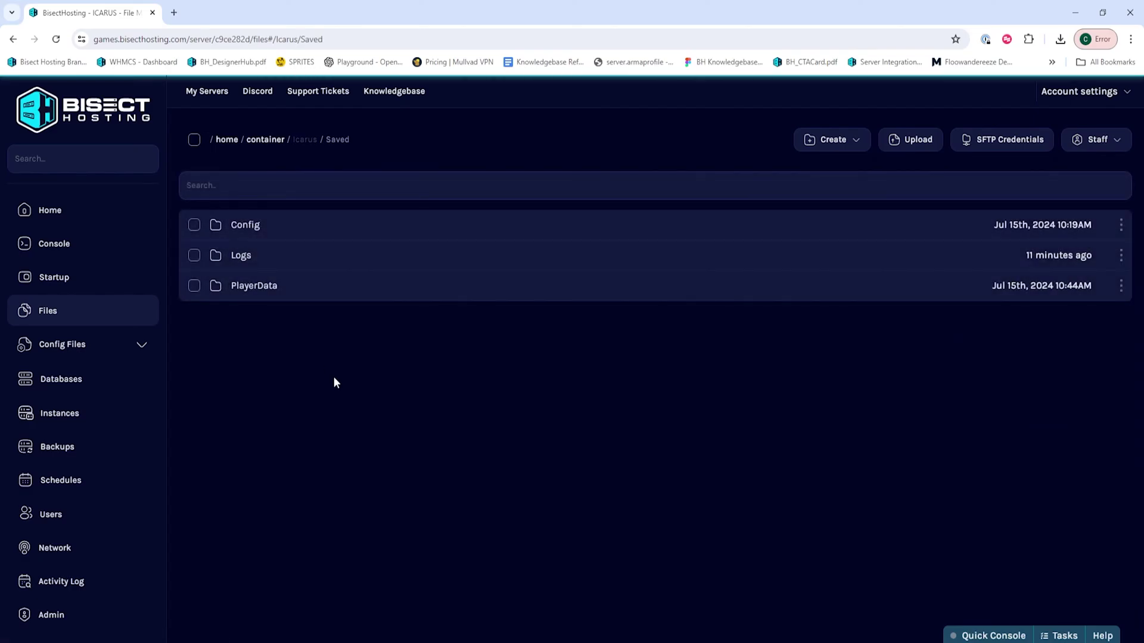
click(337, 300)
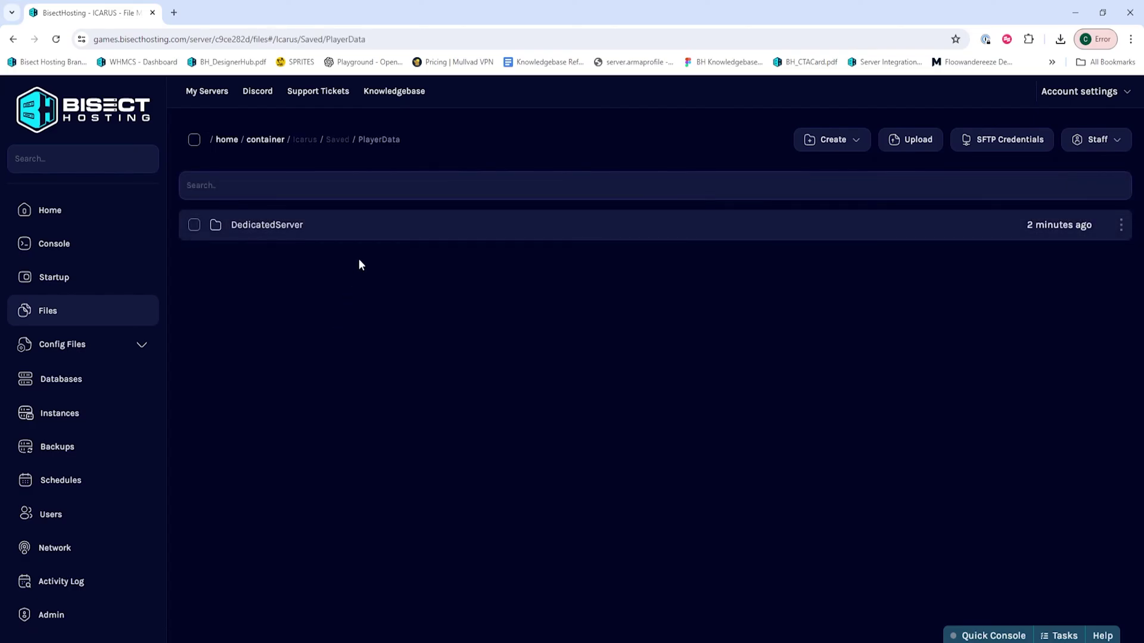
click(358, 226)
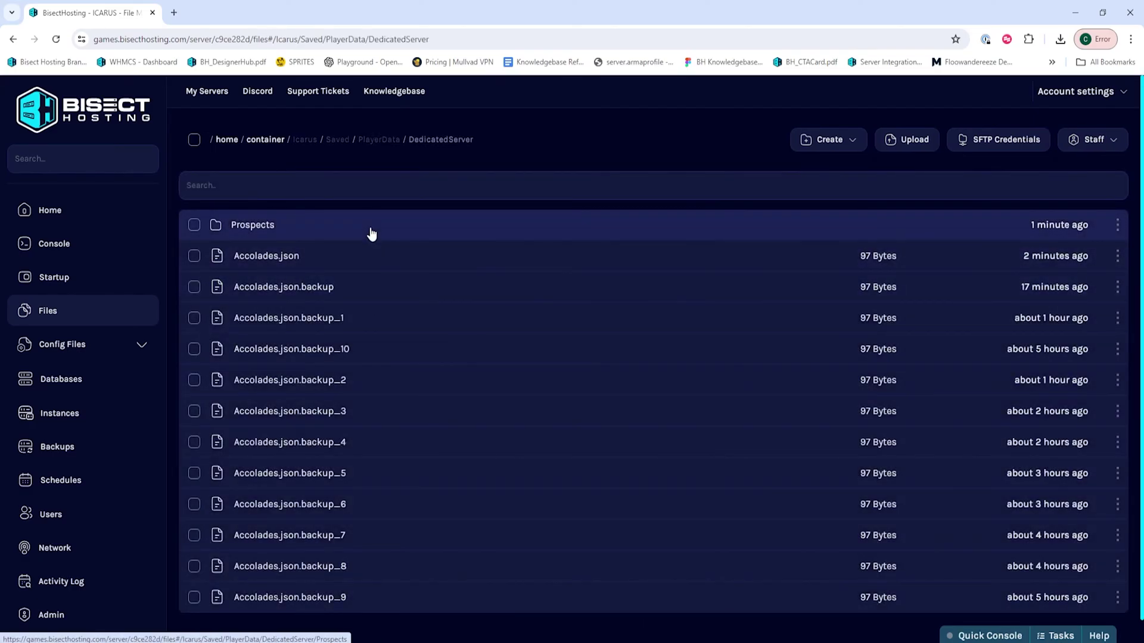
click(371, 225)
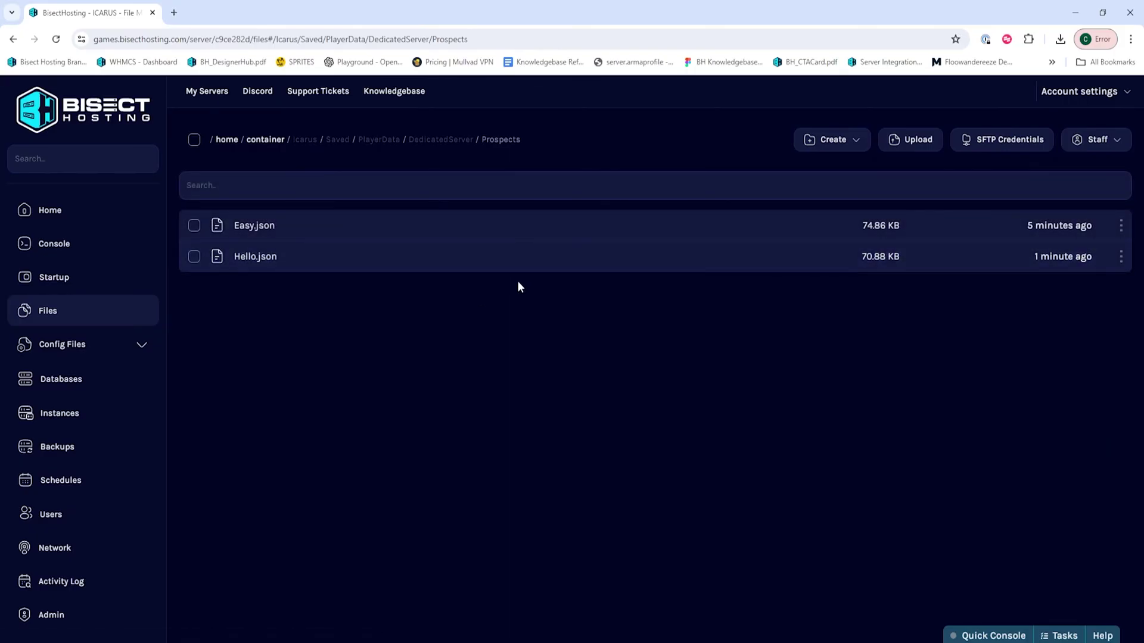
key(alt+Tab)
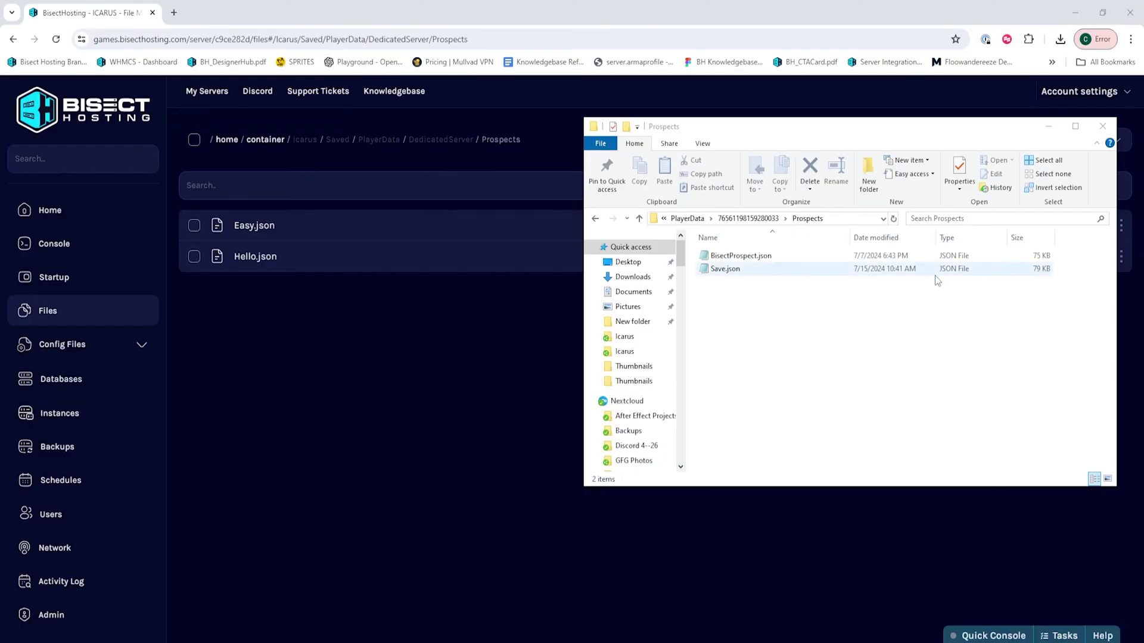
- Drag BisectProspect.json from the local folder into the server's Prospects list
mouse_move(740, 255)
mouse_down()
mouse_move(532, 294)
mouse_move(456, 363)
mouse_up()
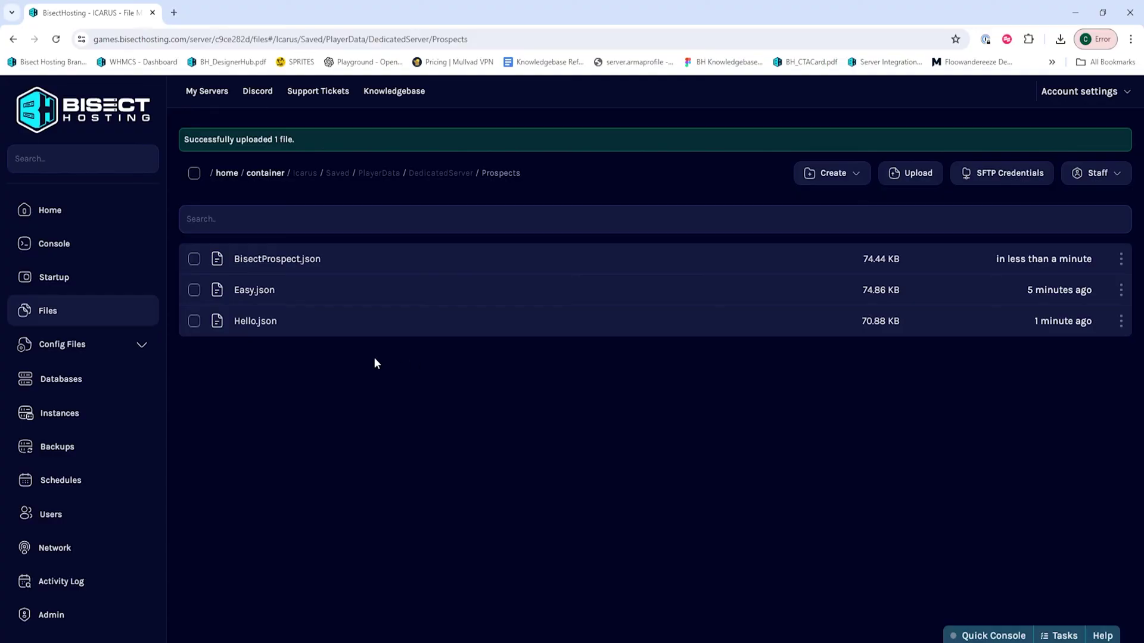
click(139, 345)
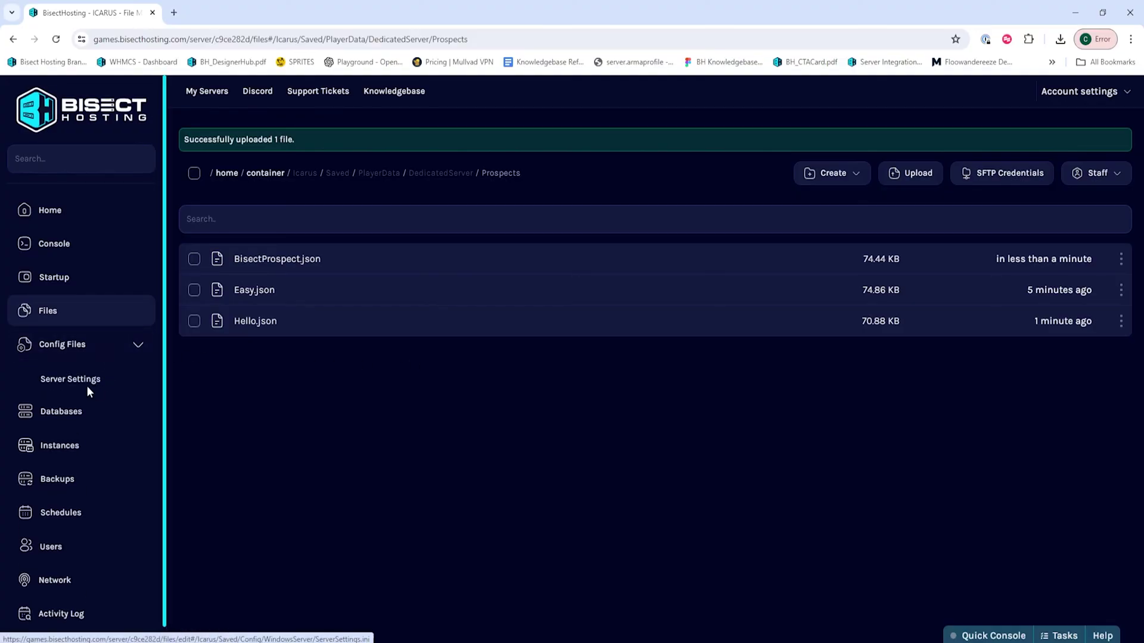
- Set LoadProspect=BisectProspect in ServerSettings.ini with ResumeProspect True, and save it
click(71, 379)
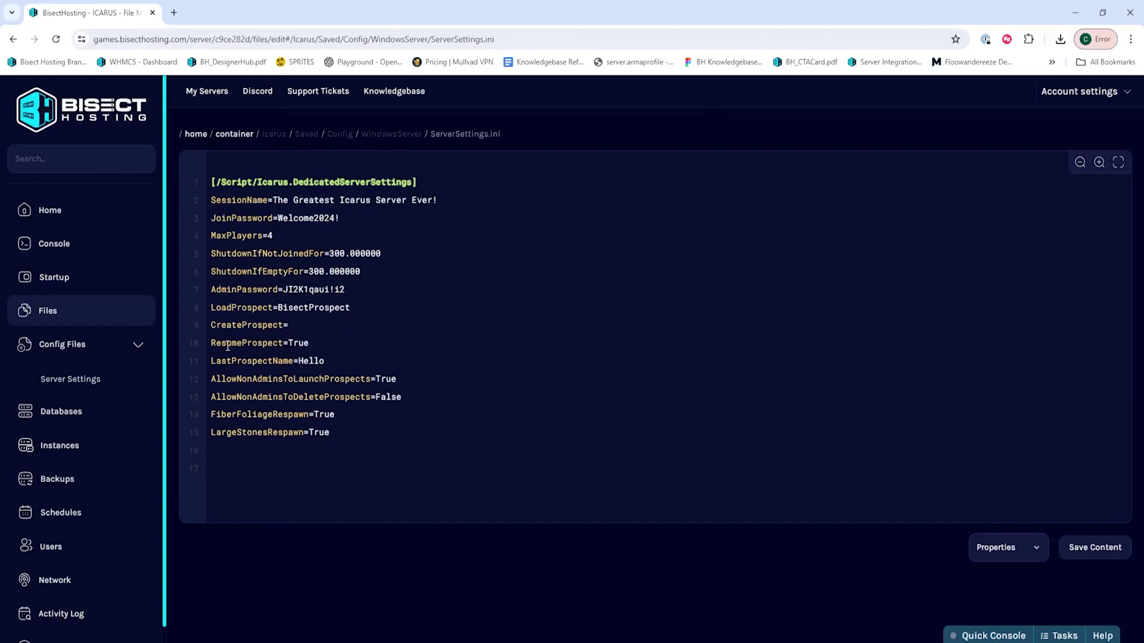
drag(288, 344, 309, 347)
click(350, 340)
click(1114, 551)
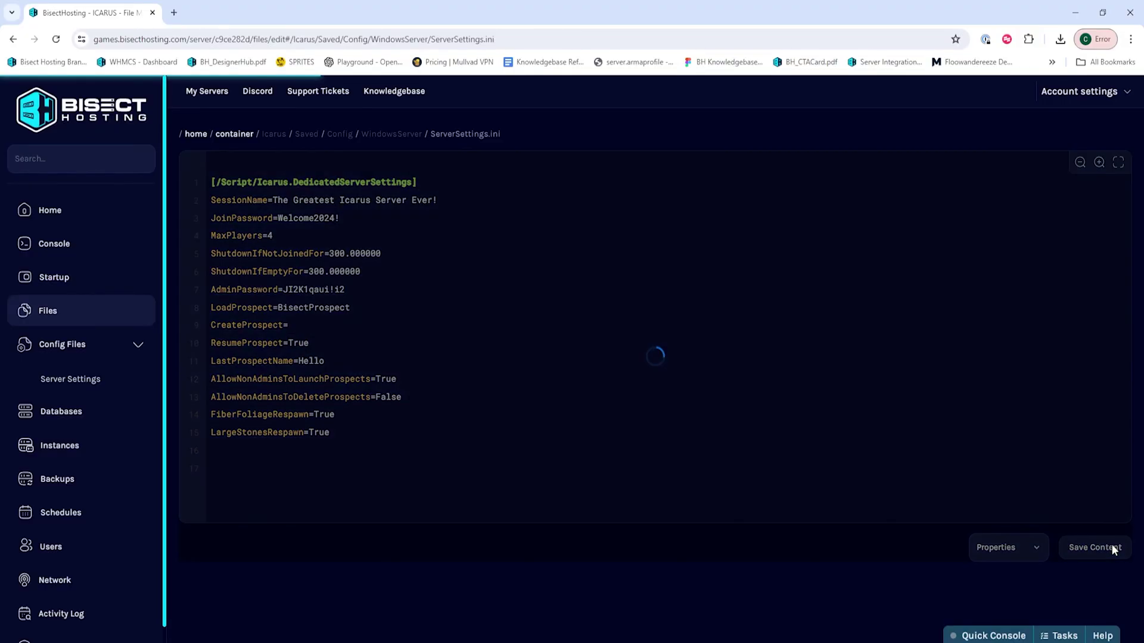
- Start the ICARUS server from its Home page
click(50, 210)
click(221, 214)
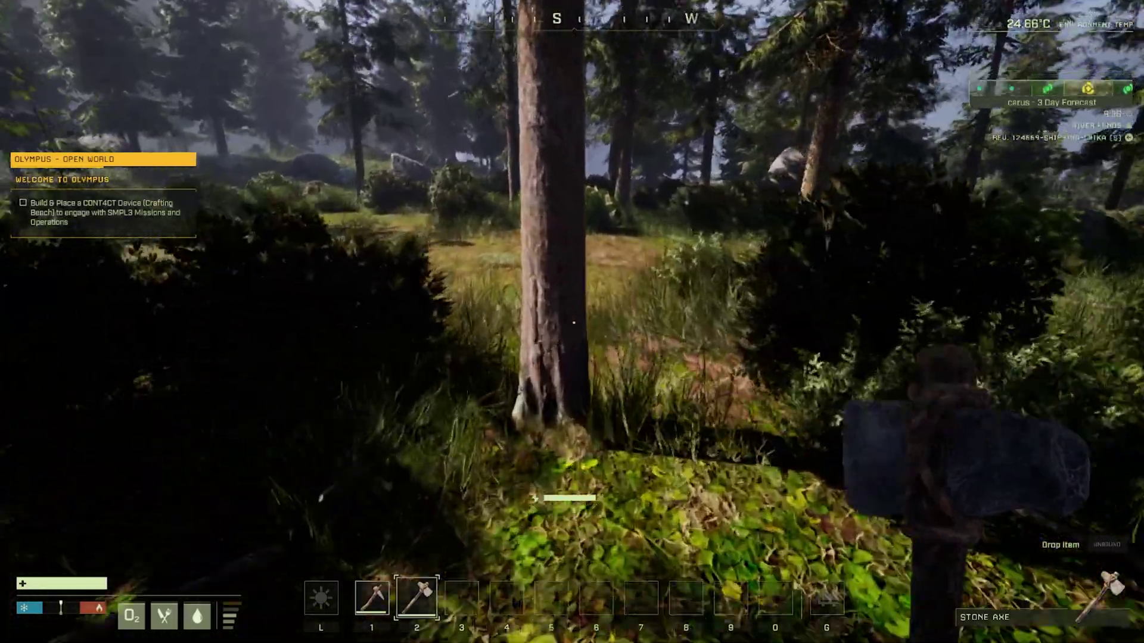
- Chop a tree with the Stone Axe until it falls, then cut the log into wood
click(572, 323)
click(572, 322)
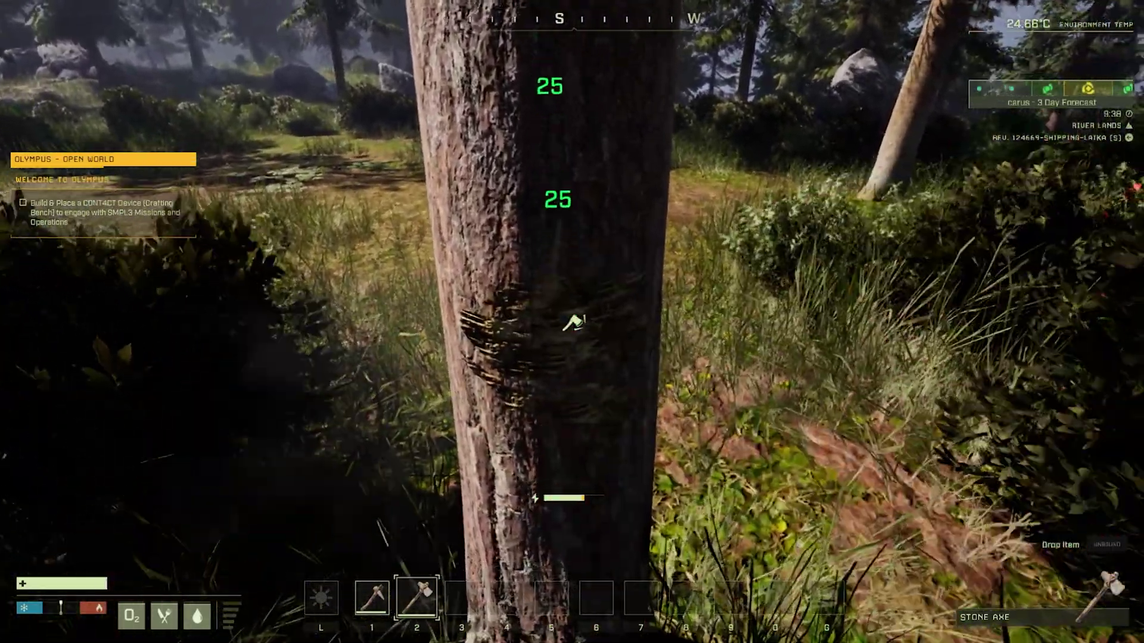
click(572, 322)
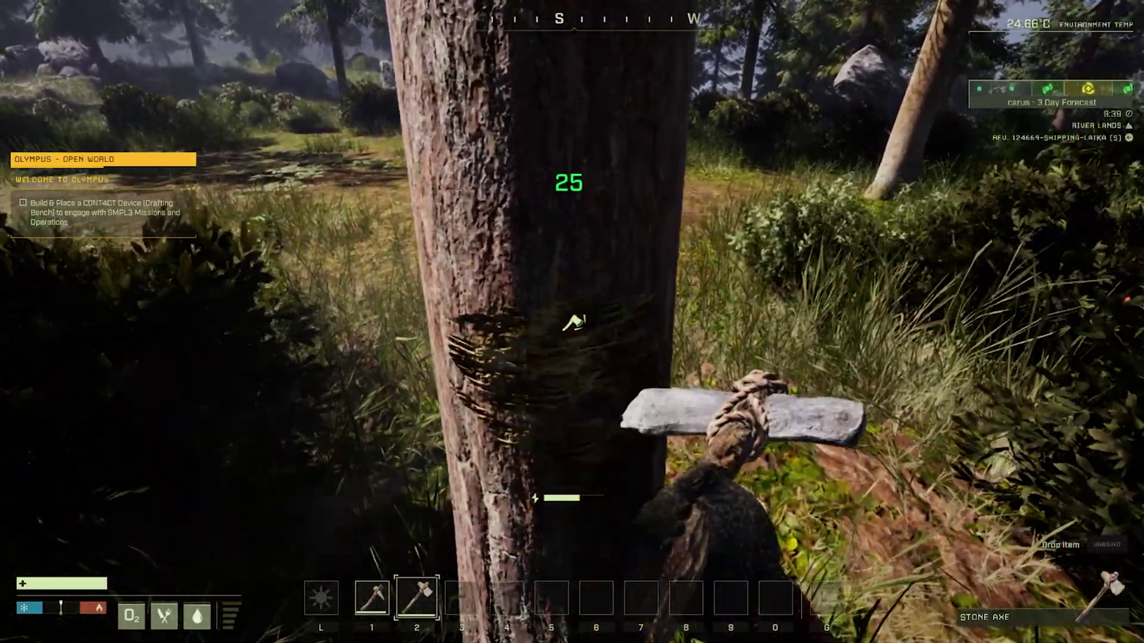
click(573, 322)
click(572, 323)
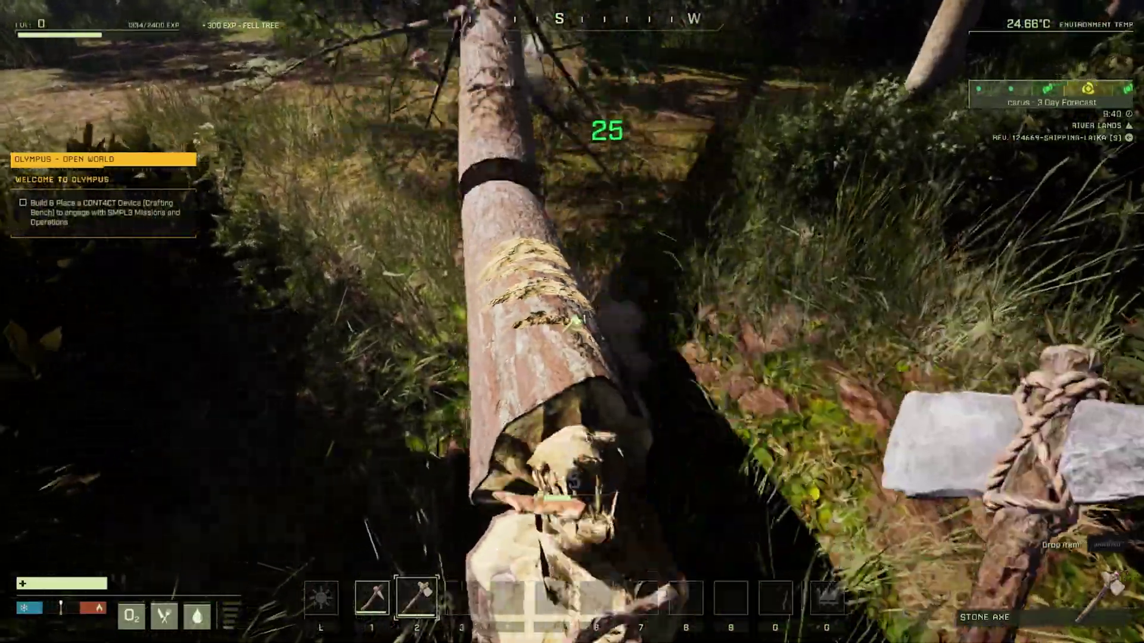
click(572, 322)
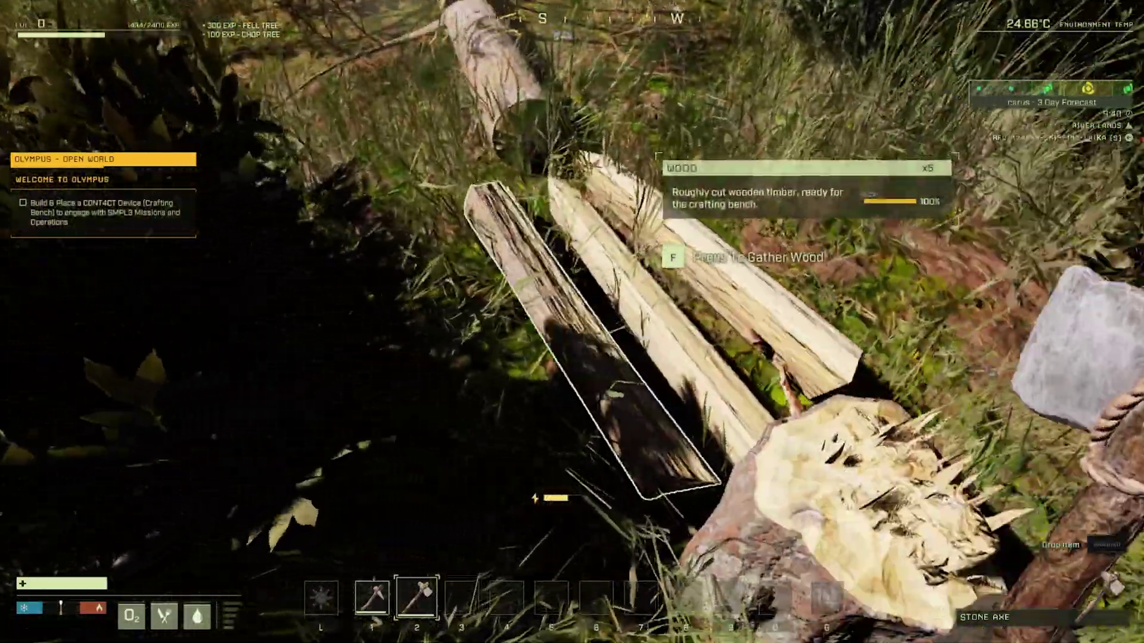